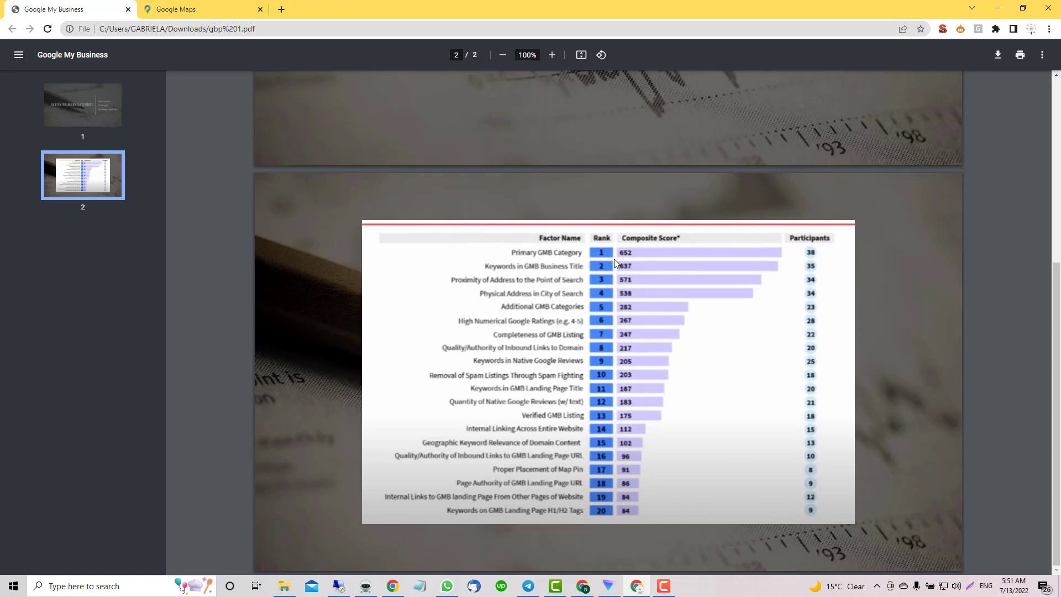
Open the browser's installed extensions page in a new tab.
{"action": "left_click", "coordinate": [281, 11]}
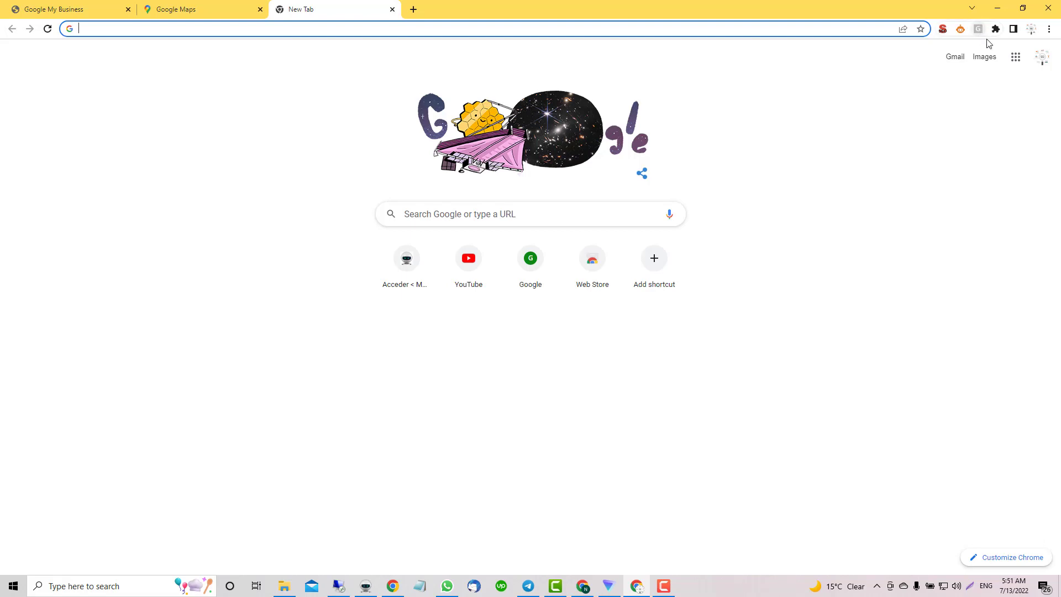
{"action": "left_click", "coordinate": [1049, 29]}
{"action": "mouse_move", "coordinate": [958, 186]}
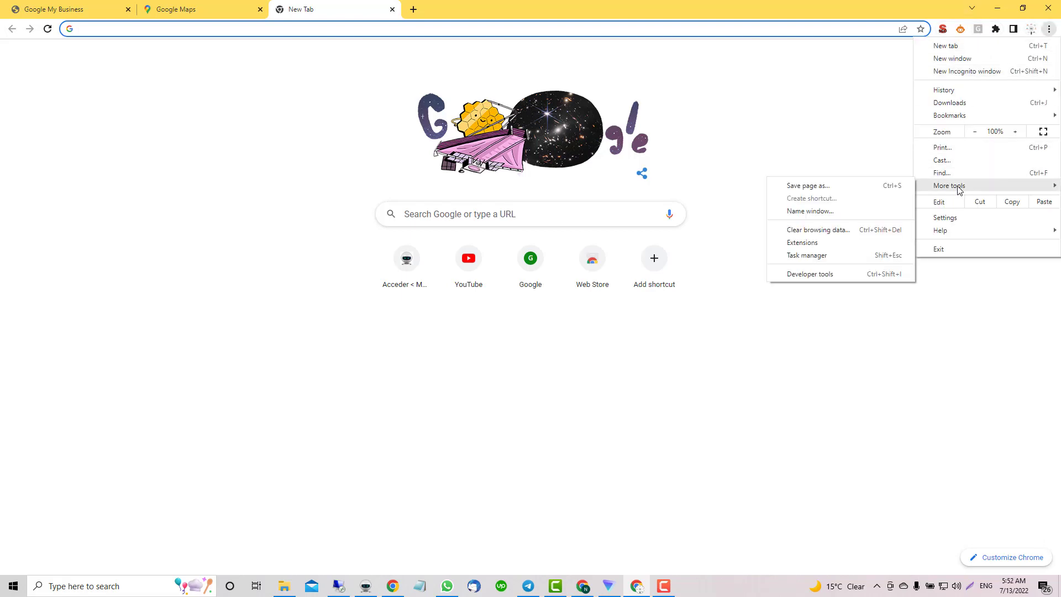
{"action": "left_click", "coordinate": [815, 246]}
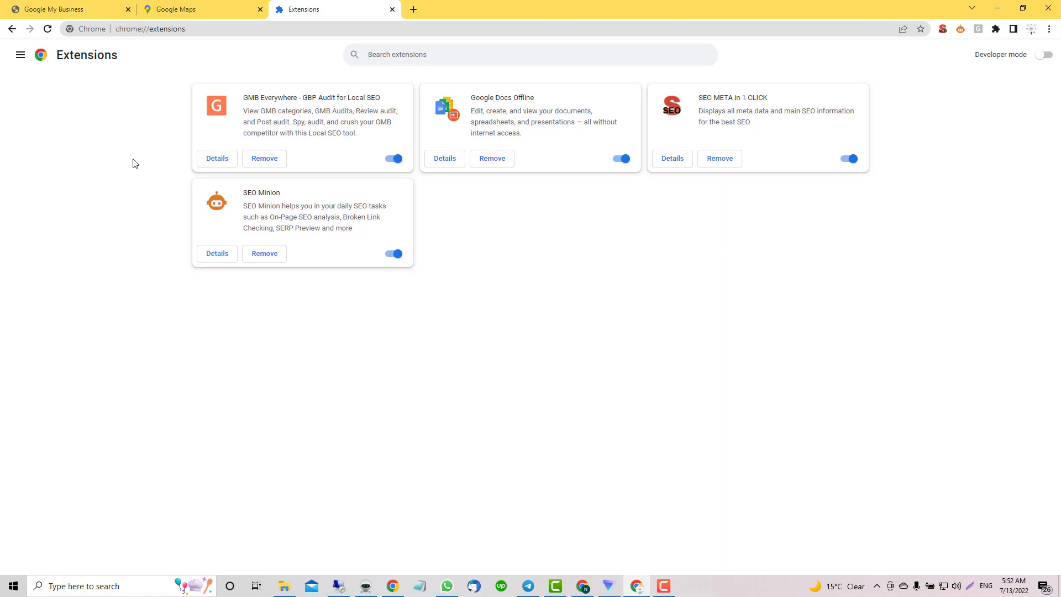
Open the Chrome Web Store from the extensions page and search it for "gmb".
{"action": "left_click", "coordinate": [20, 55]}
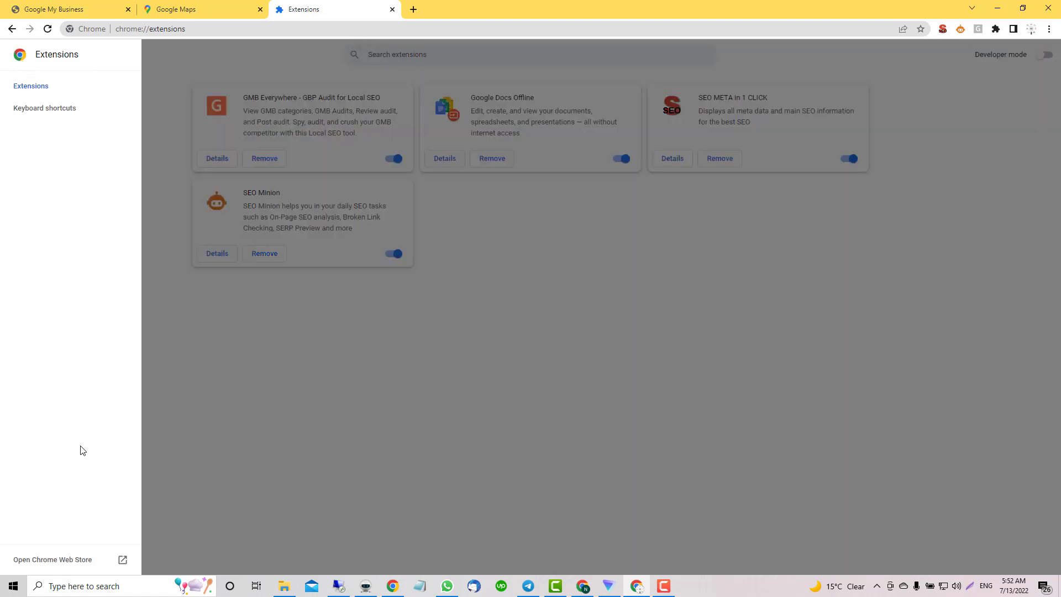
{"action": "left_click", "coordinate": [83, 561]}
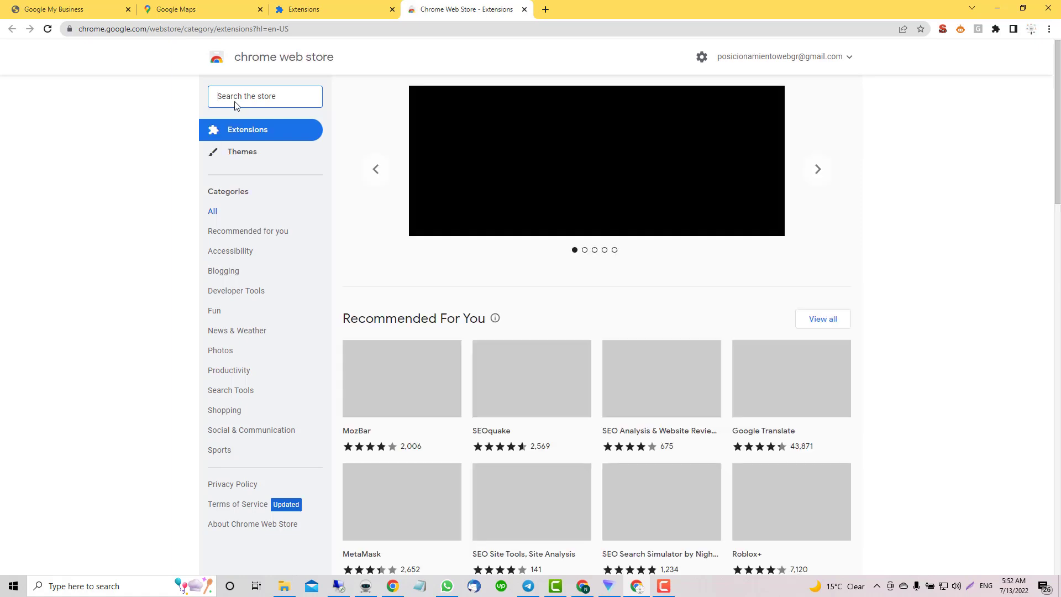
{"action": "left_click", "coordinate": [235, 94]}
{"action": "type", "text": "gmb"}
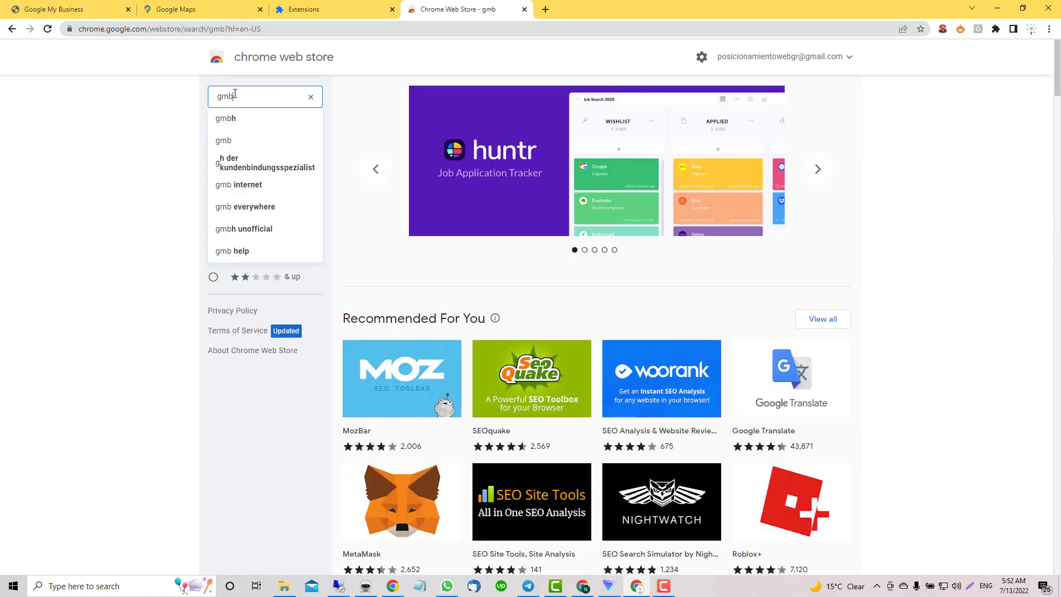
{"action": "key", "text": "Return"}
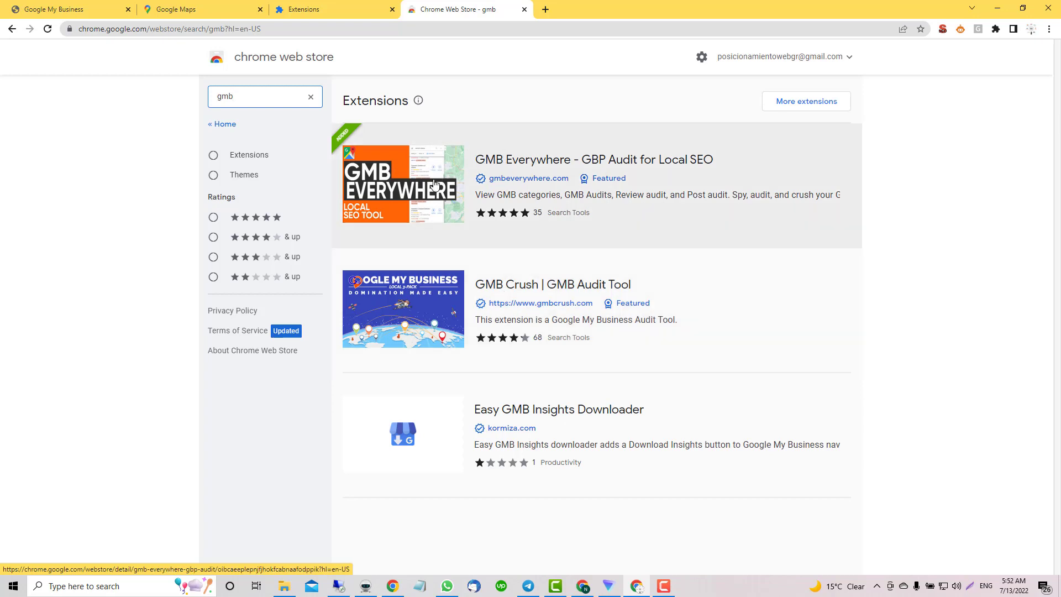
Close the web store and extensions pages and search Google Maps for "atlanta dentist".
{"action": "left_click", "coordinate": [524, 10]}
{"action": "left_click", "coordinate": [393, 10]}
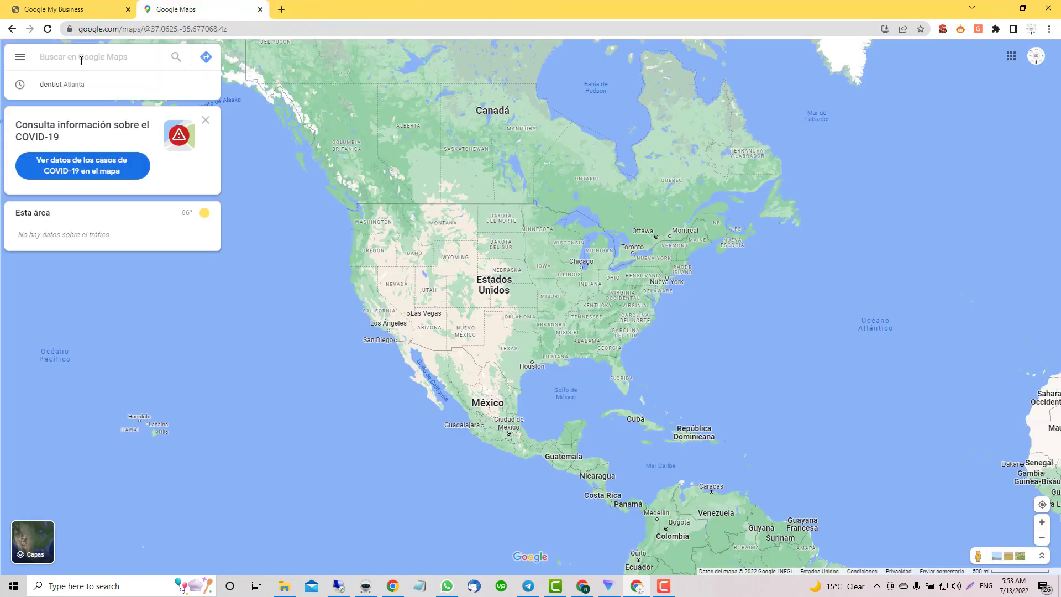
{"action": "type", "text": "atlan"}
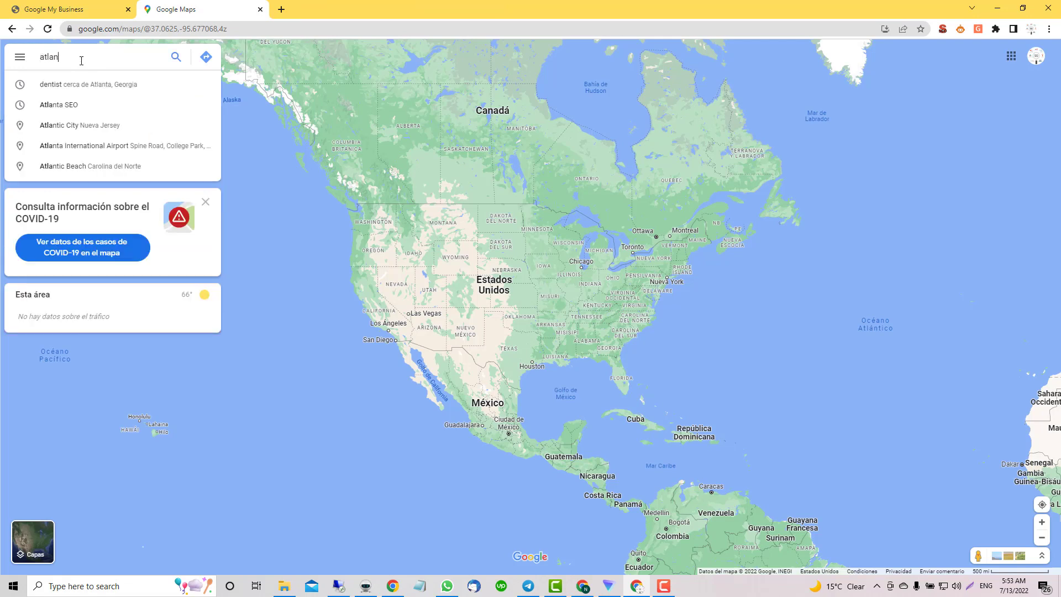
{"action": "type", "text": "ta dentist"}
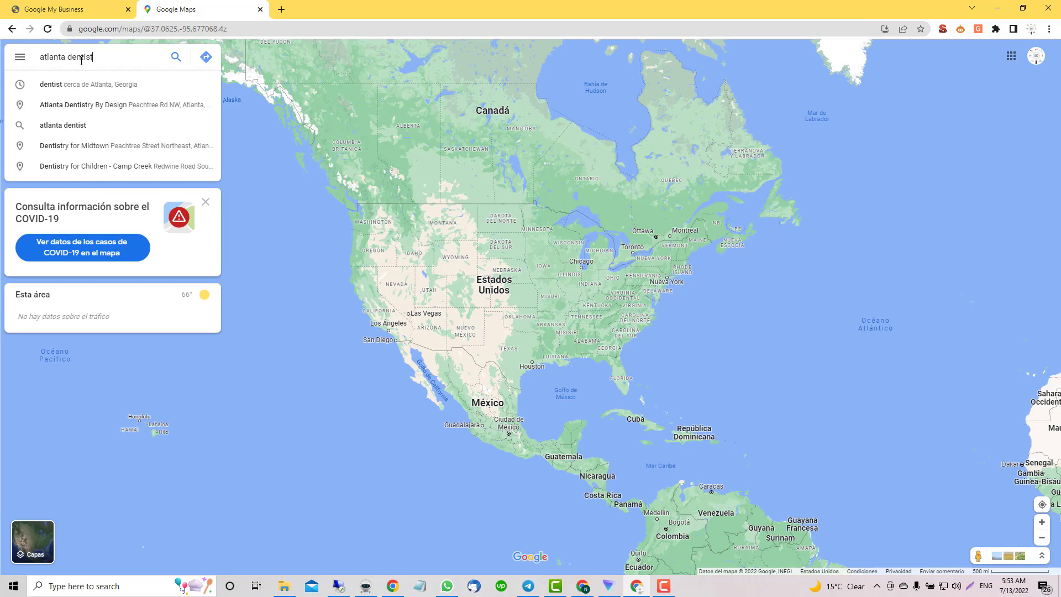
{"action": "key", "text": "Return"}
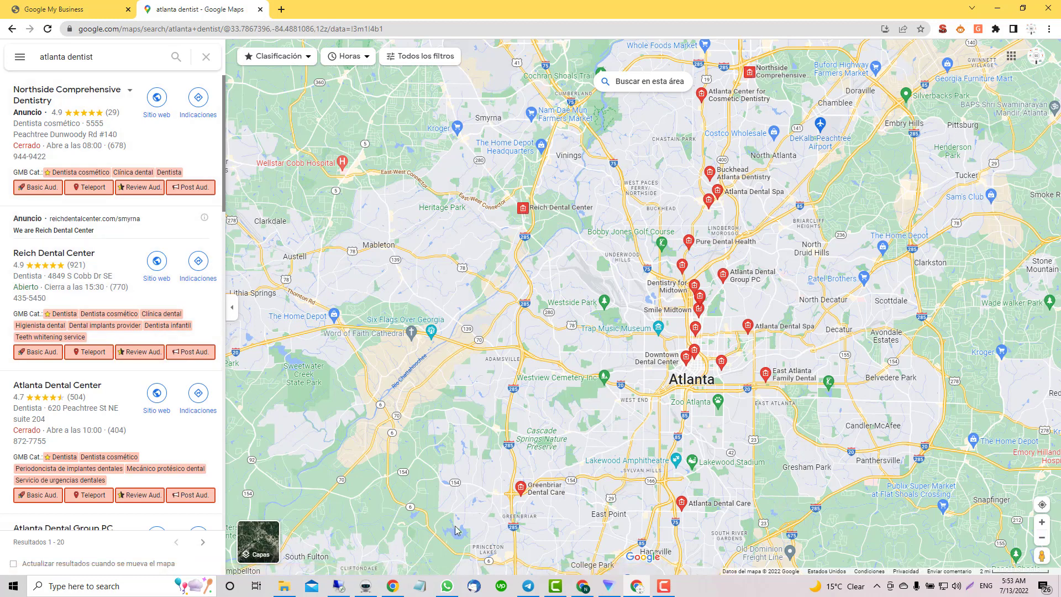
{"action": "left_click", "coordinate": [663, 586]}
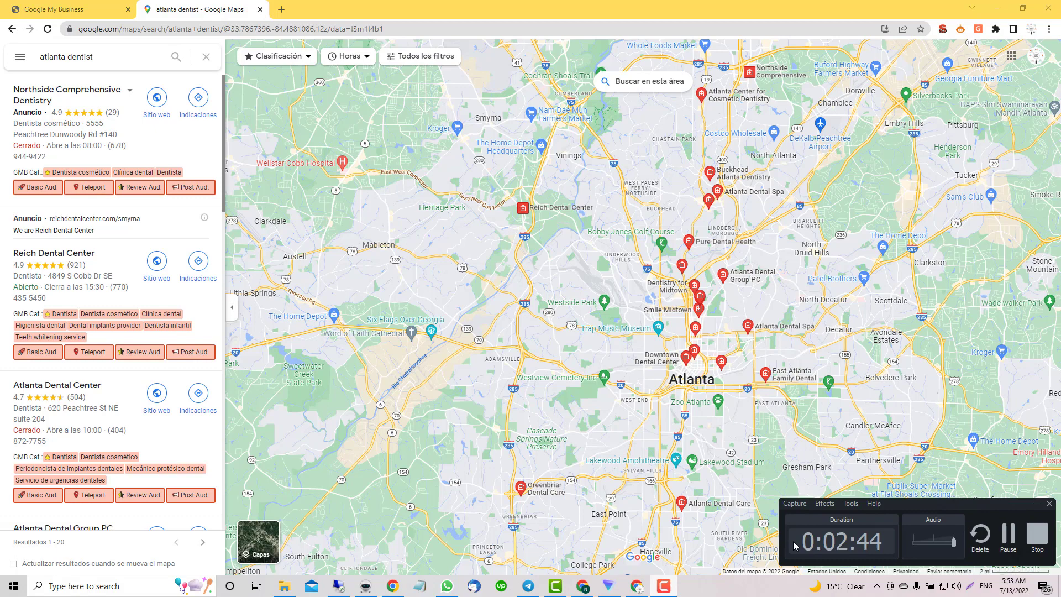
{"action": "left_click", "coordinate": [1008, 533]}
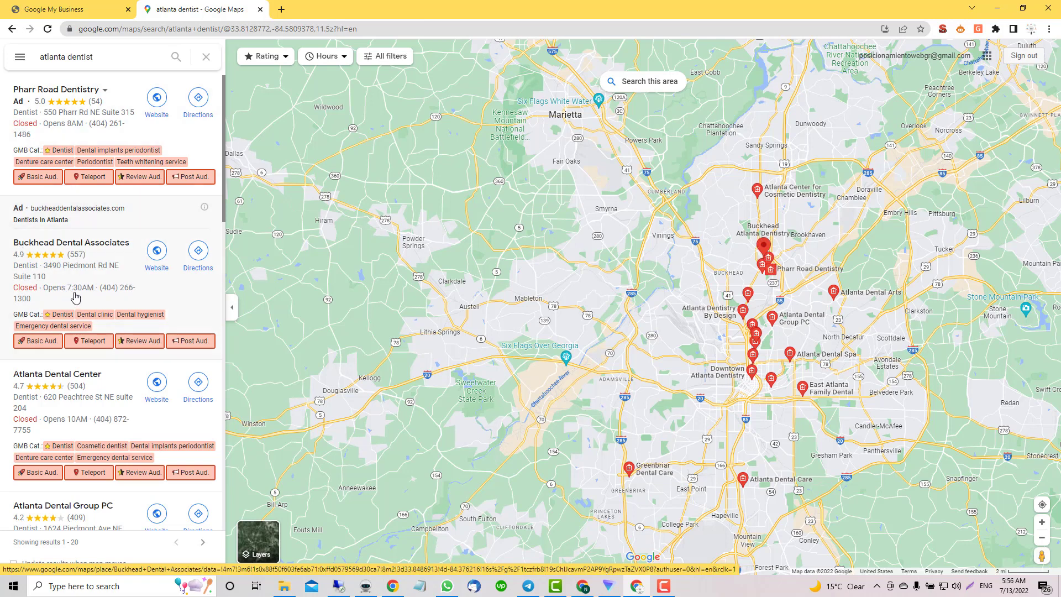
Examine the primary and additional GMB categories of the top-ranking listings in the "atlanta dentist" results.
{"action": "scroll", "coordinate": [96, 315], "scroll_direction": "down", "scroll_amount": 3}
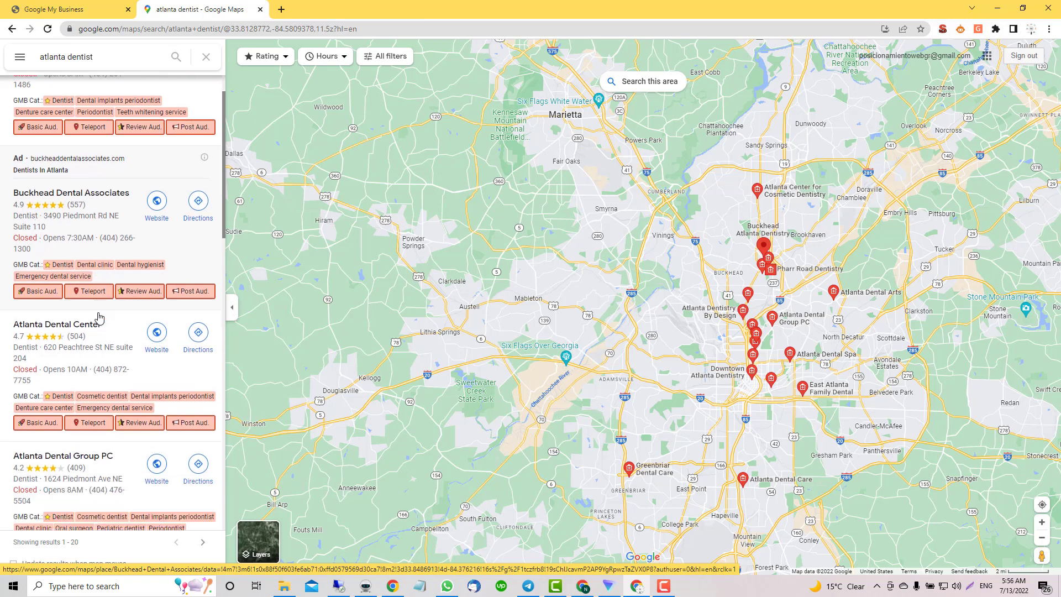
{"action": "scroll", "coordinate": [98, 316], "scroll_direction": "down", "scroll_amount": 3}
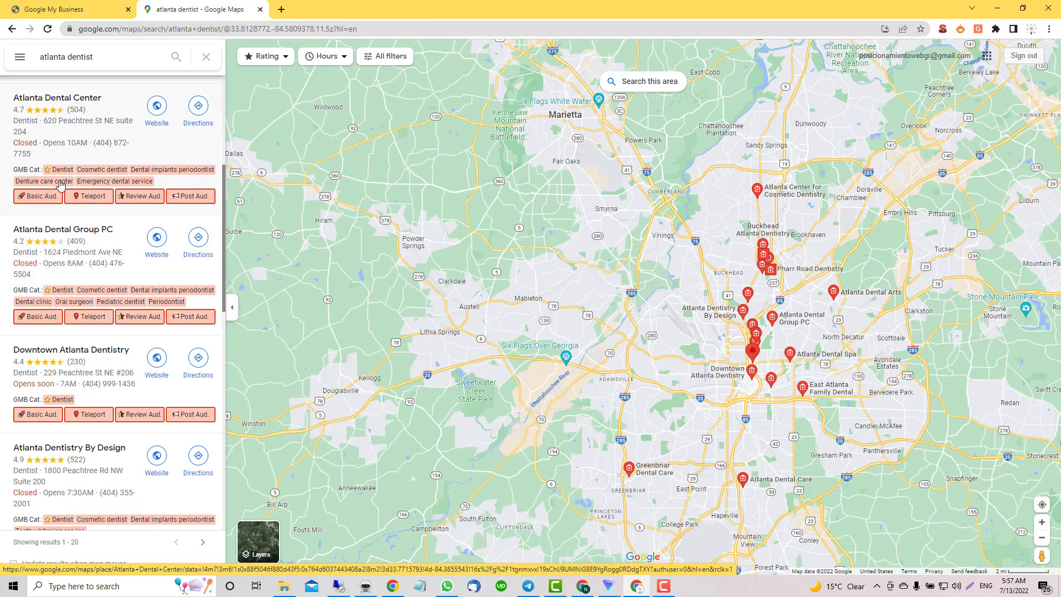
{"action": "scroll", "coordinate": [55, 155], "scroll_direction": "up", "scroll_amount": 5}
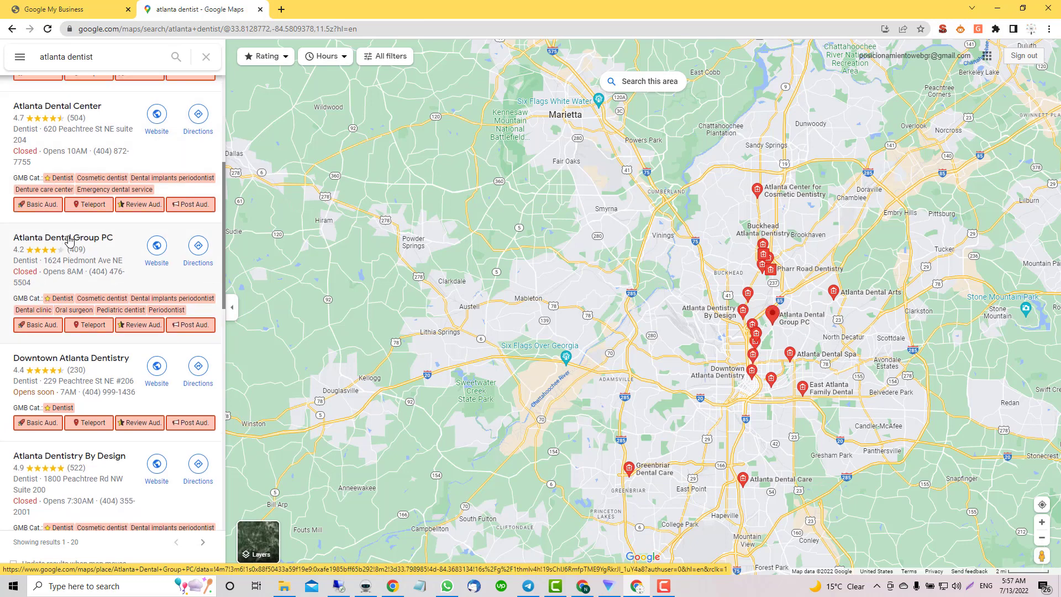
{"action": "left_click", "coordinate": [98, 58]}
{"action": "double_click", "coordinate": [98, 58]}
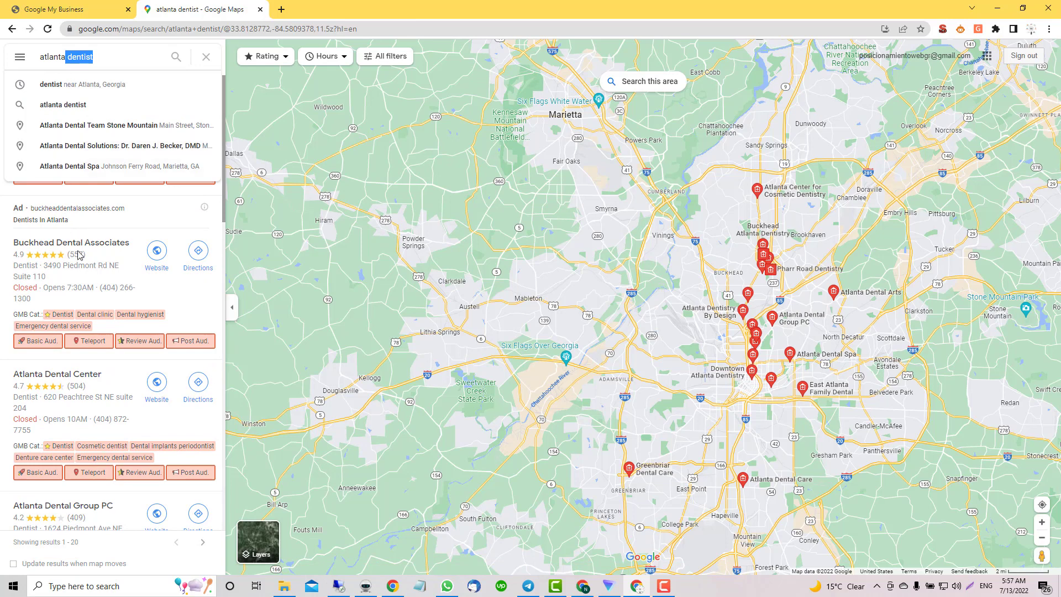
{"action": "left_click", "coordinate": [142, 195]}
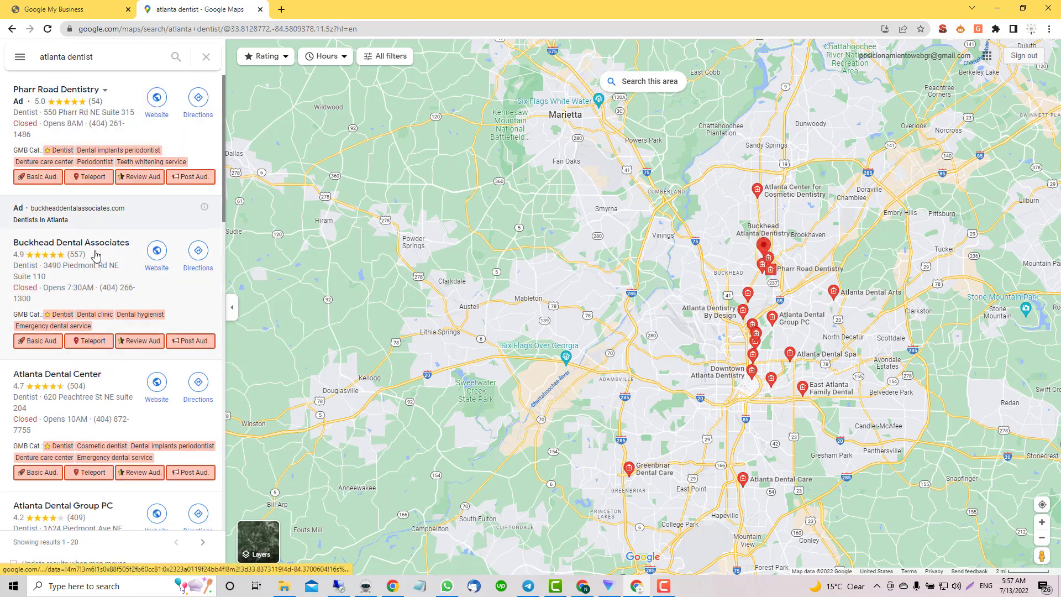
{"action": "scroll", "coordinate": [94, 258], "scroll_direction": "down", "scroll_amount": 3}
{"action": "scroll", "coordinate": [94, 255], "scroll_direction": "down", "scroll_amount": 2}
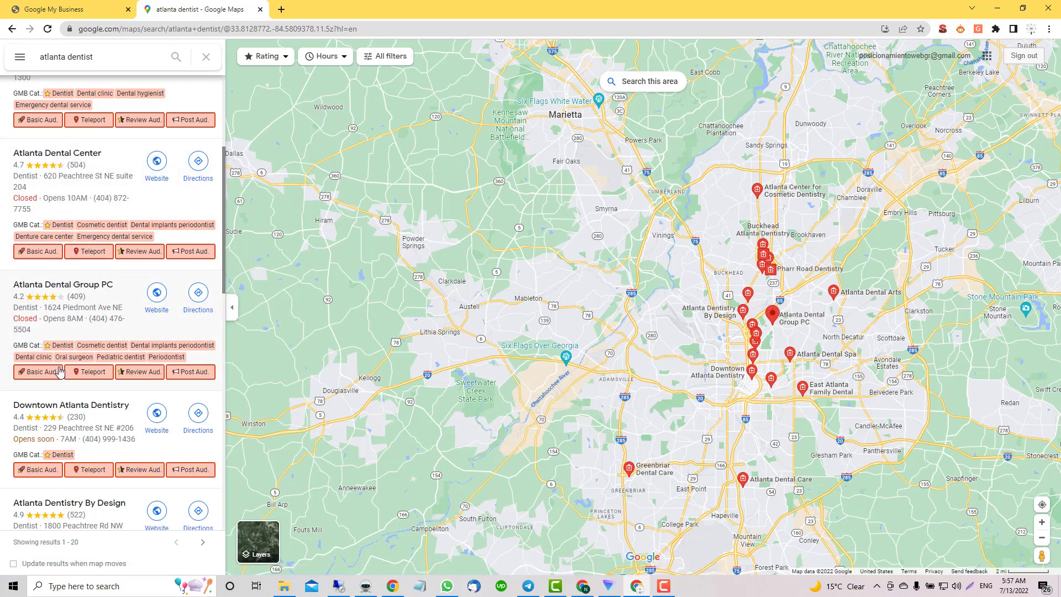
{"action": "scroll", "coordinate": [61, 381], "scroll_direction": "down", "scroll_amount": 3}
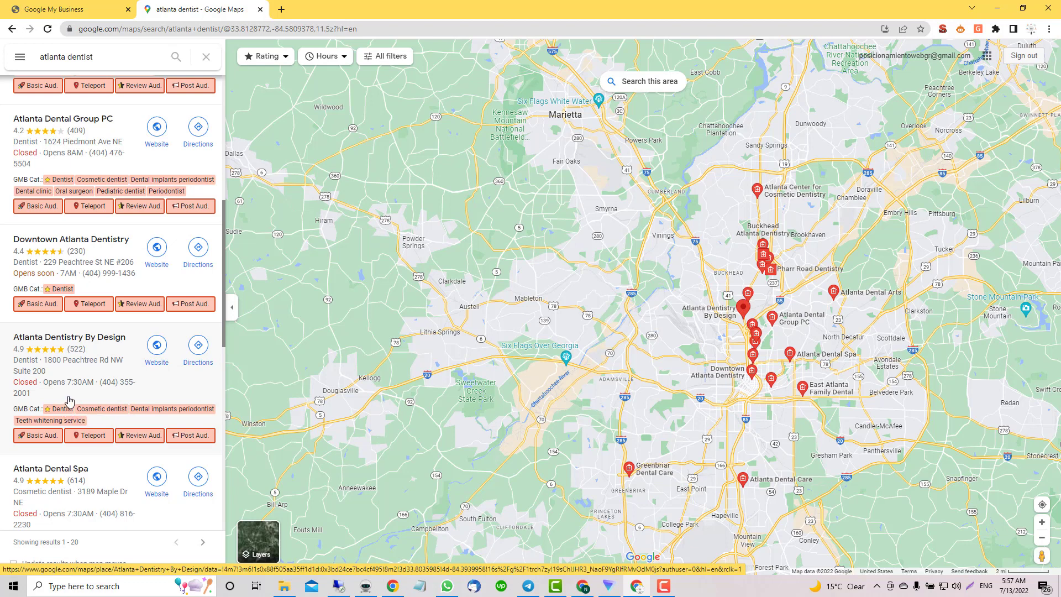
{"action": "scroll", "coordinate": [118, 334], "scroll_direction": "up", "scroll_amount": 5}
{"action": "scroll", "coordinate": [118, 334], "scroll_direction": "up", "scroll_amount": 2}
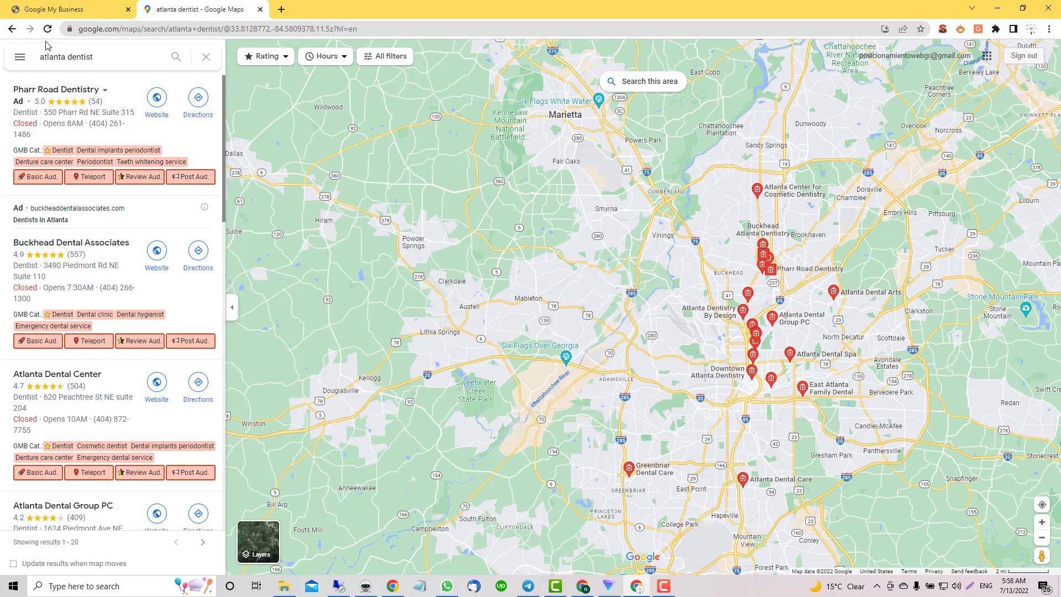
Change the Google Maps search to "atlanta dental implants".
{"action": "left_click_drag", "start_coordinate": [68, 57], "coordinate": [119, 53]}
{"action": "type", "text": "d"}
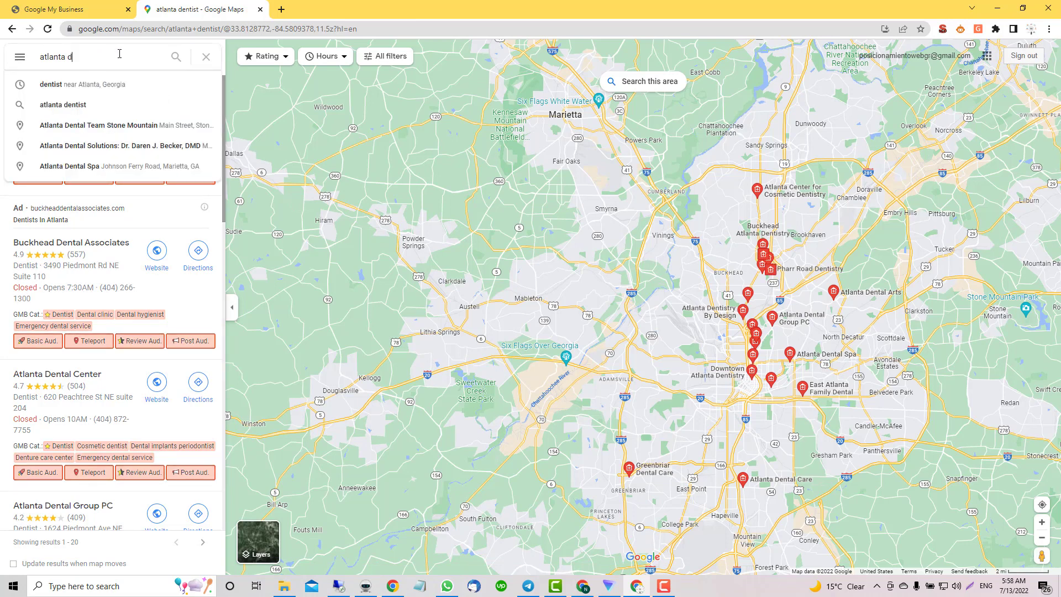
{"action": "type", "text": "ental im"}
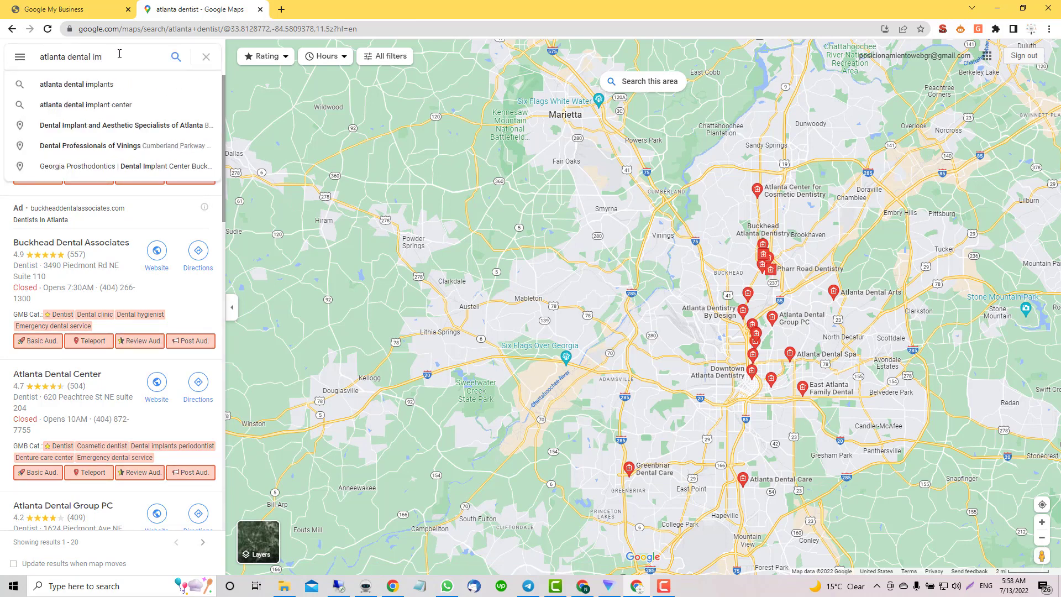
{"action": "left_click", "coordinate": [90, 87]}
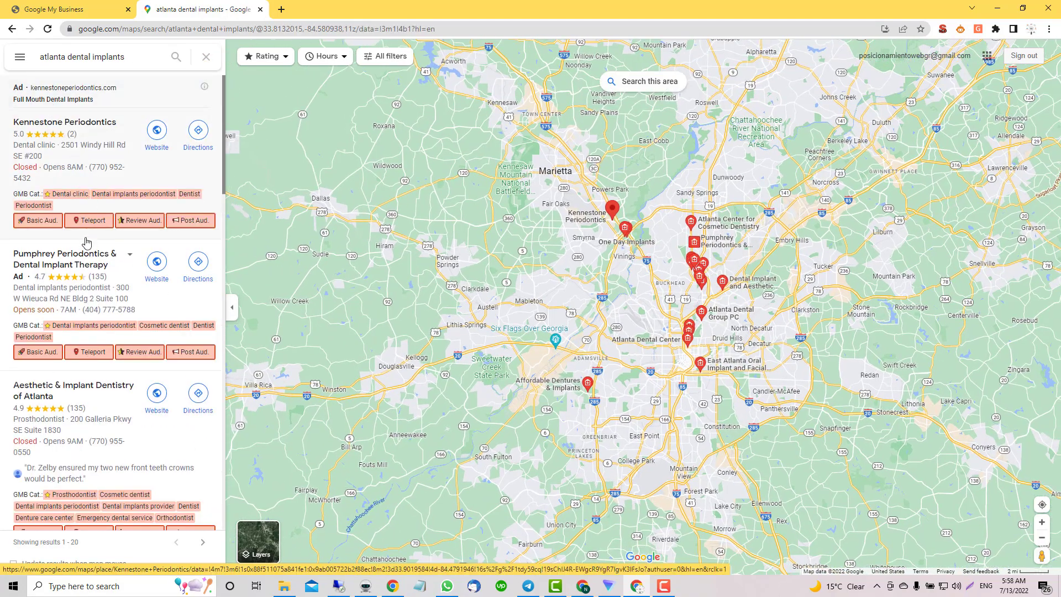
Compare the primary and additional GMB categories of the top listings in the dental implants results.
{"action": "scroll", "coordinate": [86, 247], "scroll_direction": "down", "scroll_amount": 1}
{"action": "scroll", "coordinate": [86, 247], "scroll_direction": "down", "scroll_amount": 1}
{"action": "scroll", "coordinate": [80, 260], "scroll_direction": "down", "scroll_amount": 2}
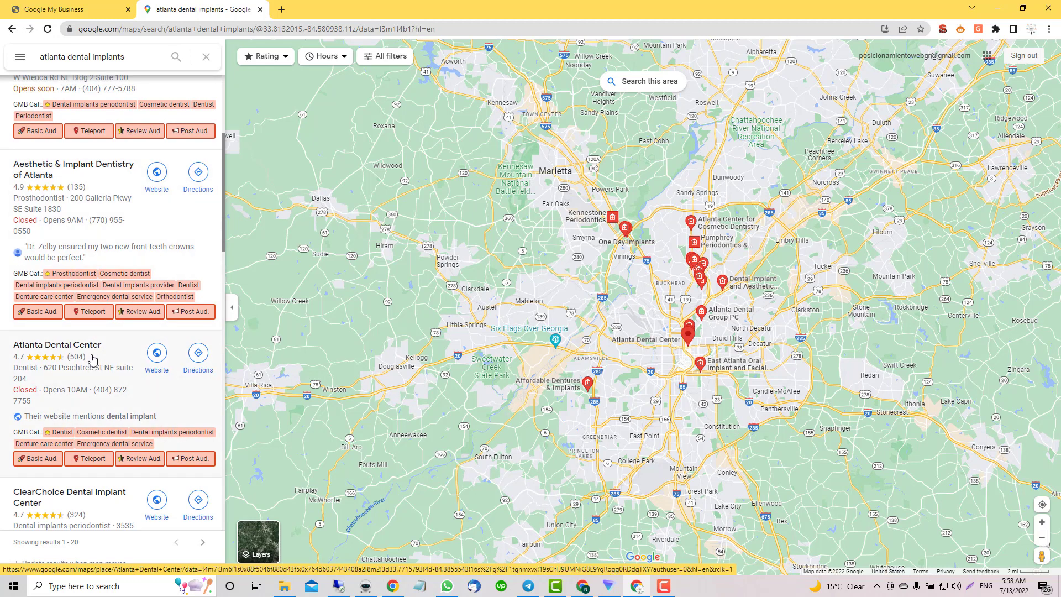
{"action": "scroll", "coordinate": [111, 348], "scroll_direction": "down", "scroll_amount": 3}
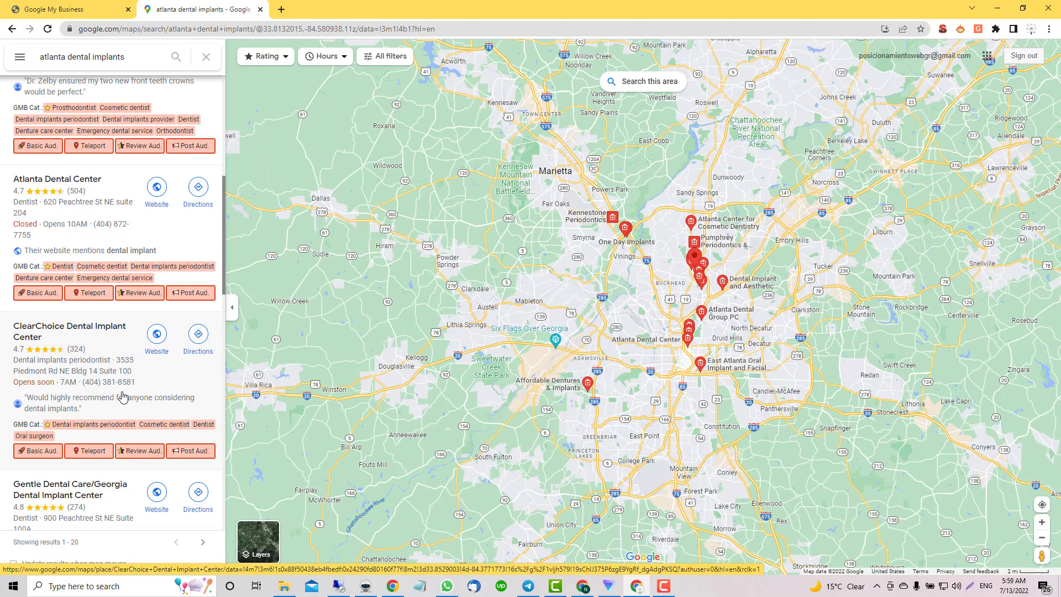
{"action": "scroll", "coordinate": [119, 393], "scroll_direction": "up", "scroll_amount": 2}
{"action": "scroll", "coordinate": [101, 386], "scroll_direction": "down", "scroll_amount": 1}
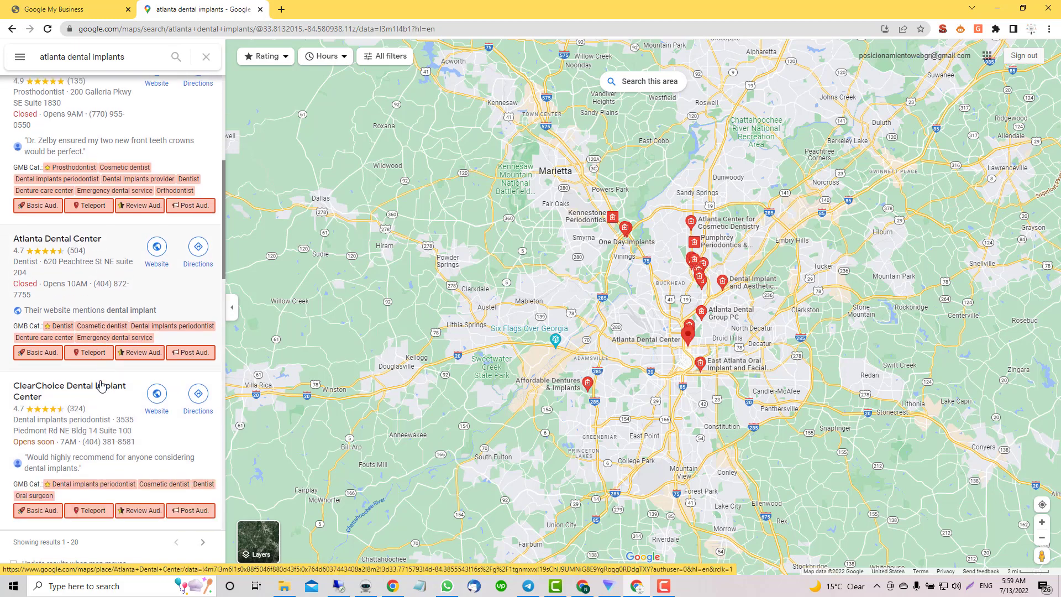
{"action": "scroll", "coordinate": [101, 386], "scroll_direction": "down", "scroll_amount": 1}
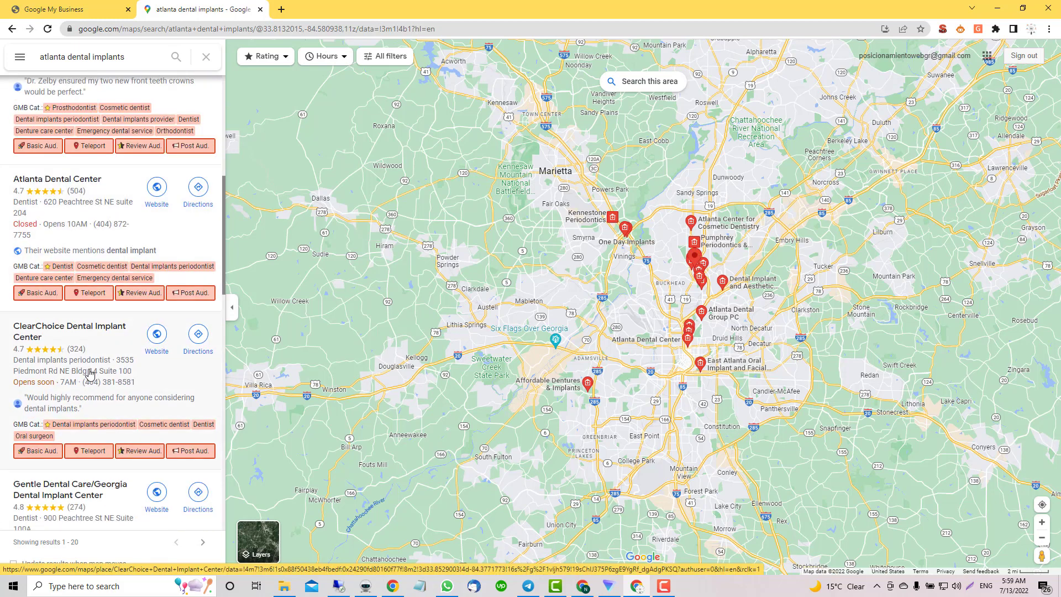
{"action": "scroll", "coordinate": [88, 370], "scroll_direction": "up", "scroll_amount": 2}
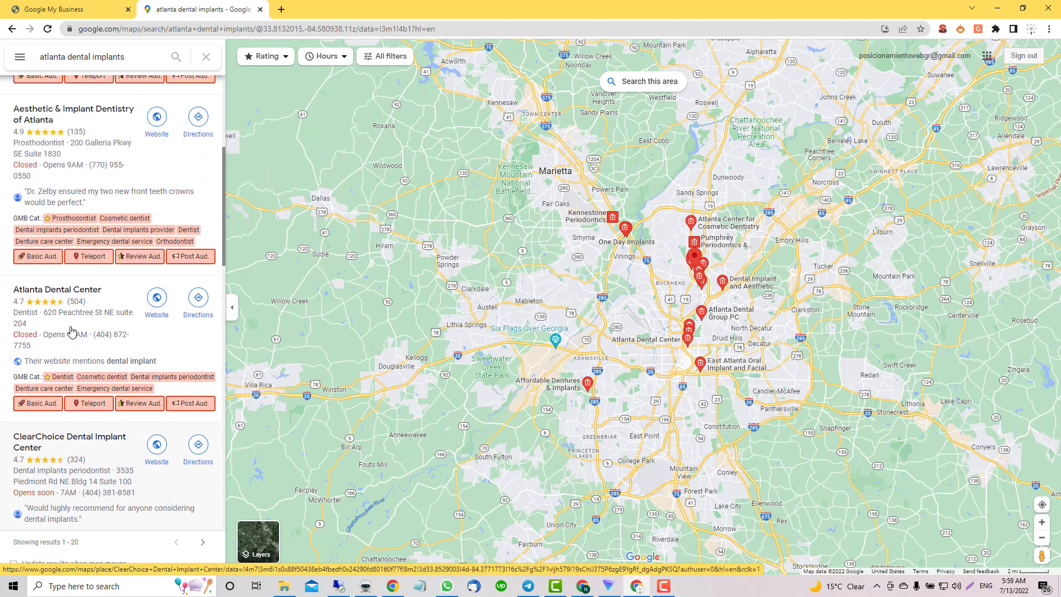